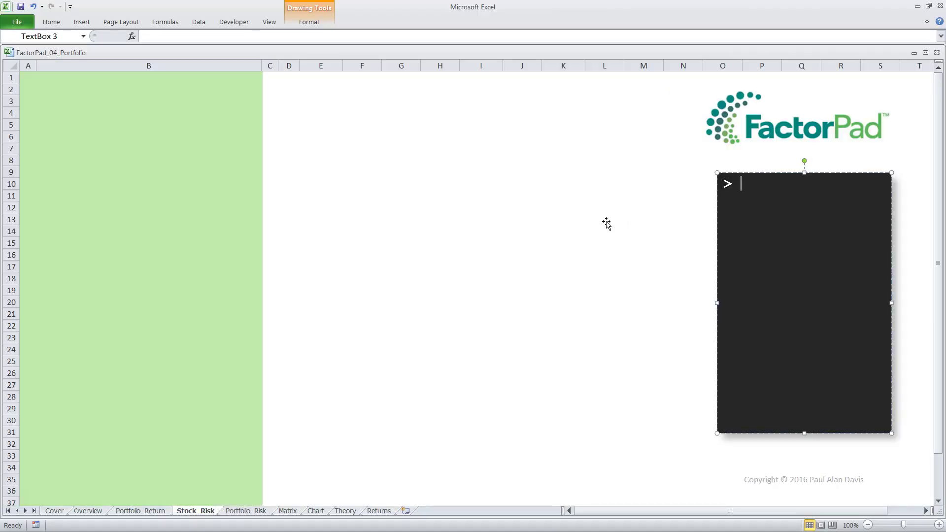
Step: Write '> R-Squared' with a define, visualize, demonstrate agenda and a new '>' prompt line
type("R-Squared")
key("Return")
key("Return")
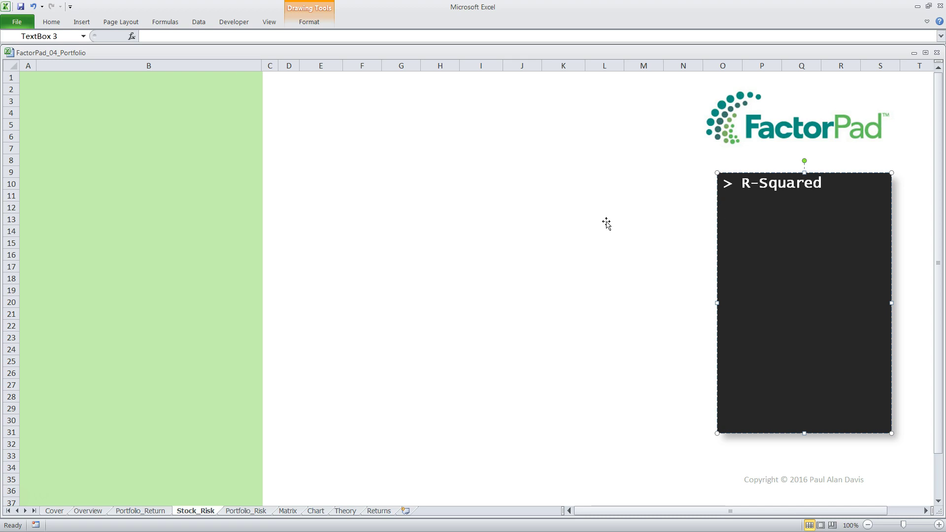
type("- define ")
type("- visualize")
key("Return")
type("- demonstrate")
key("Return")
key("Return")
type(">")
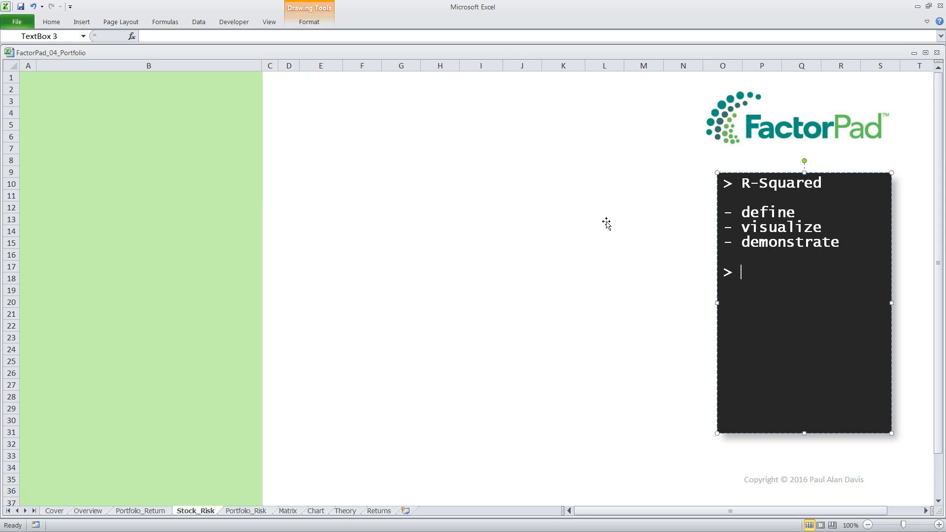
right_click(210, 112)
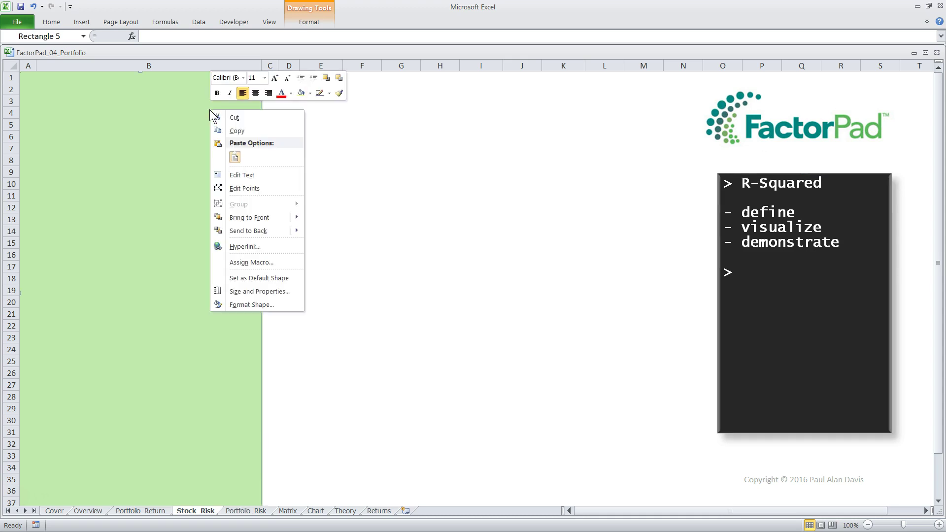
Step: Send the green rectangle to the back so the R-Squared definition shows in column B
left_click(252, 231)
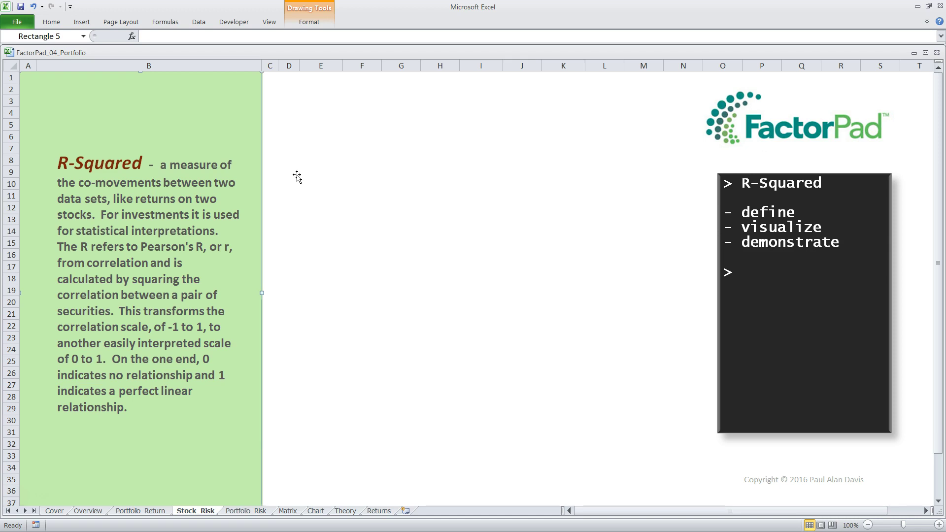
left_click(298, 177)
Step: Delete the white cover shape to reveal the MRK scatterplot with R² = 0.4847
key("Delete")
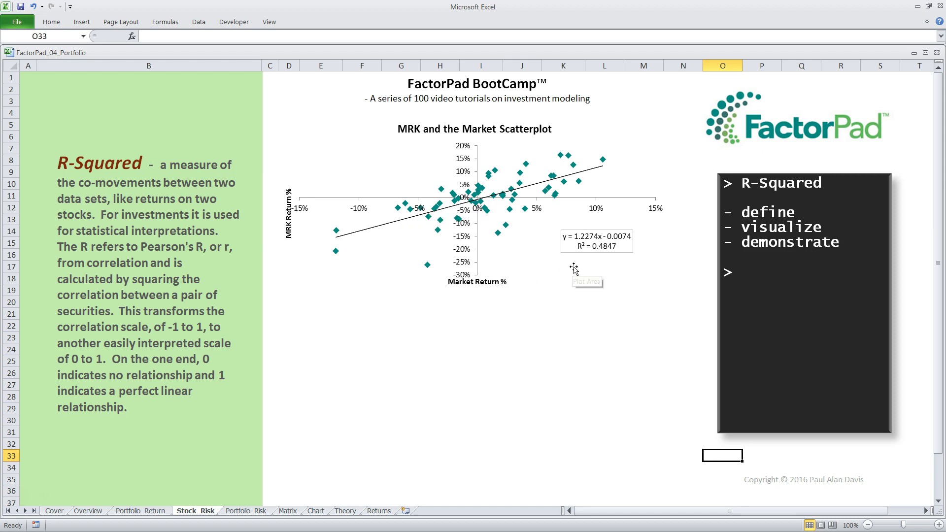
Step: Delete the white shape below the chart to uncover the Exercise 2 table
left_click(325, 340)
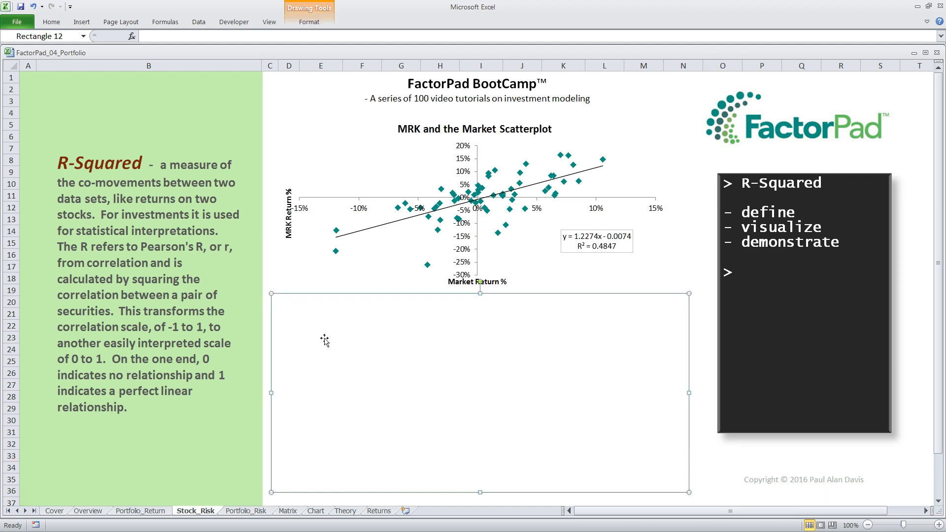
key("Delete")
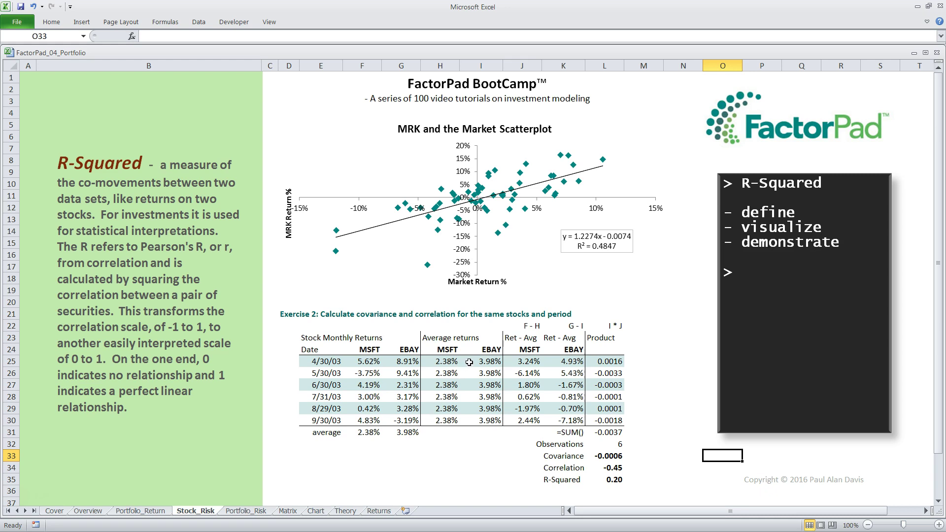
left_click(525, 361)
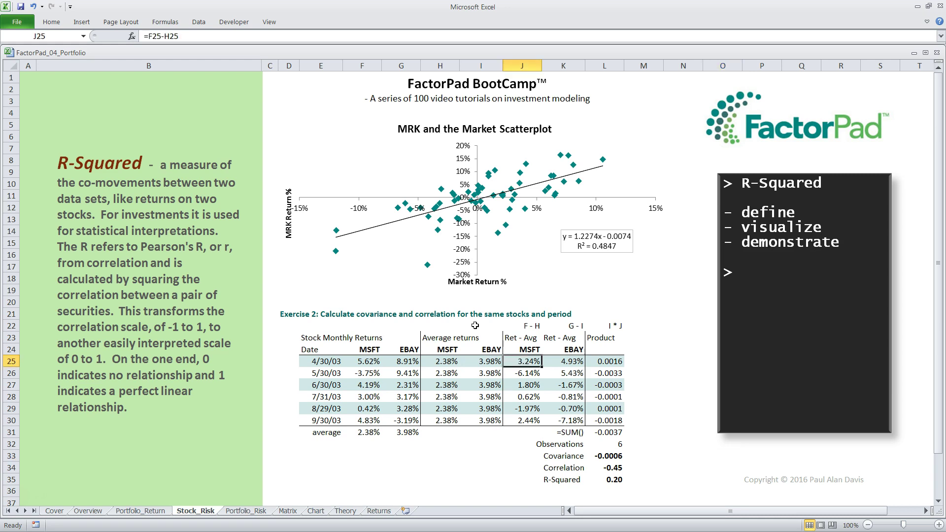
left_click(188, 37)
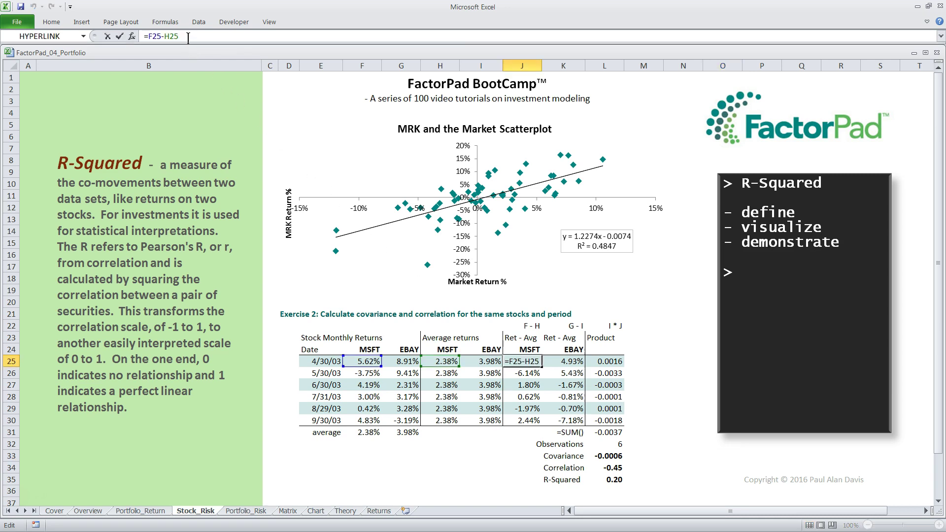
key("Return")
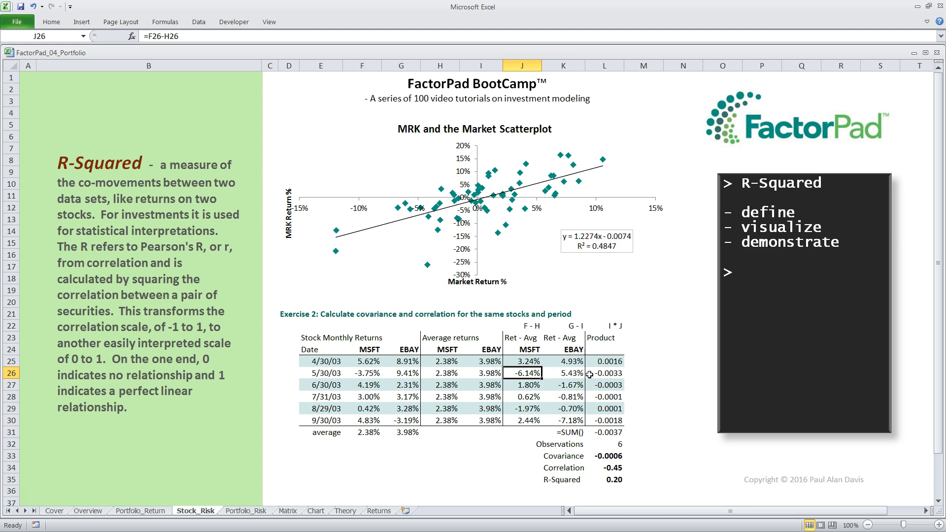
left_click(603, 365)
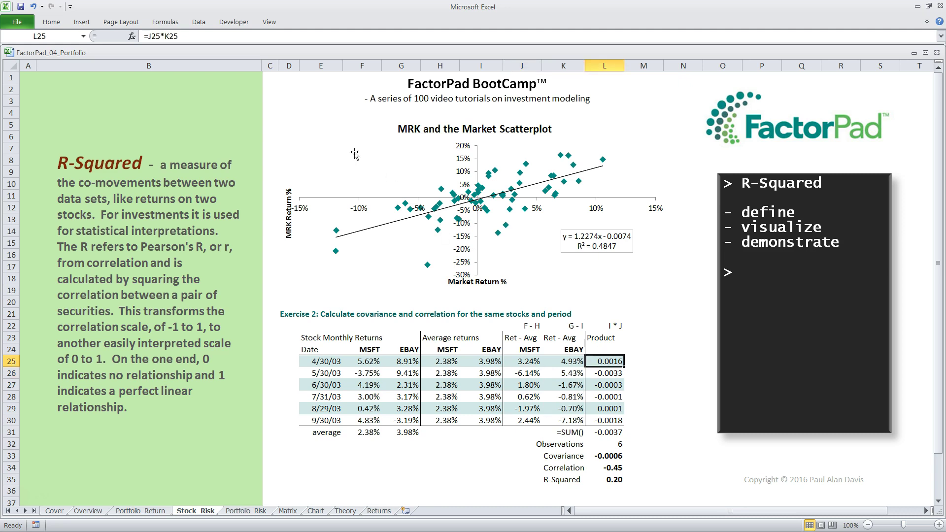
left_click(239, 41)
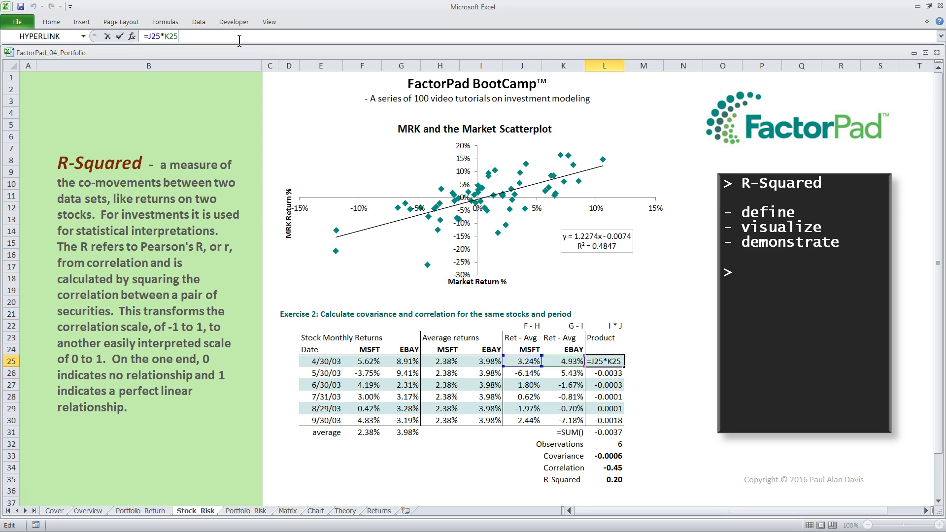
key("Return")
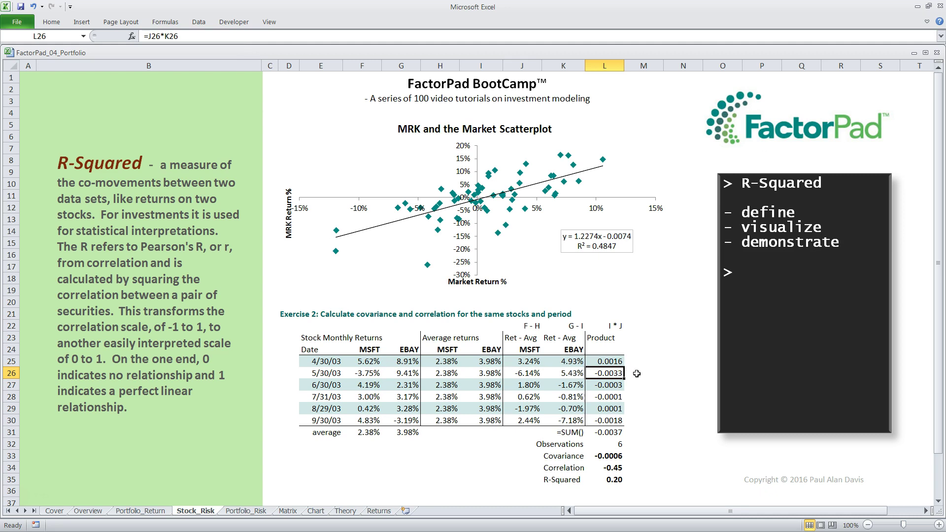
left_click(616, 432)
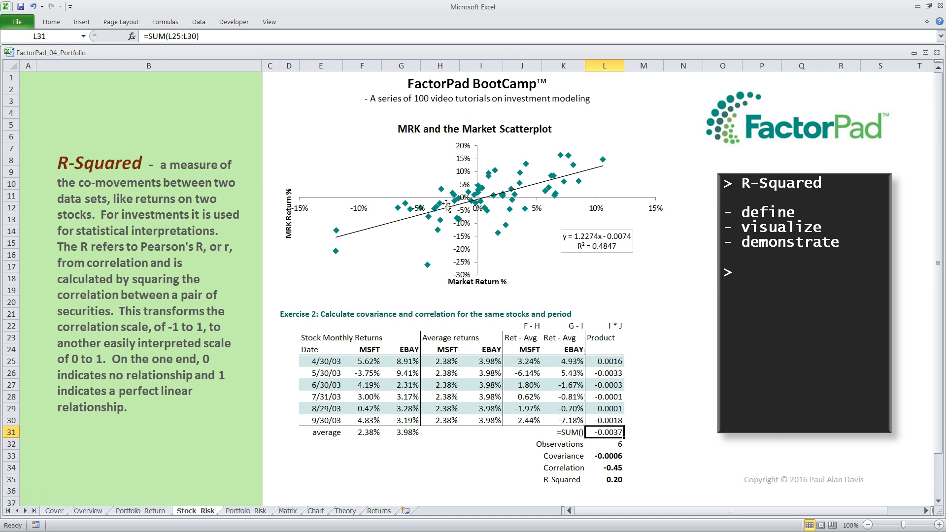
left_click(260, 38)
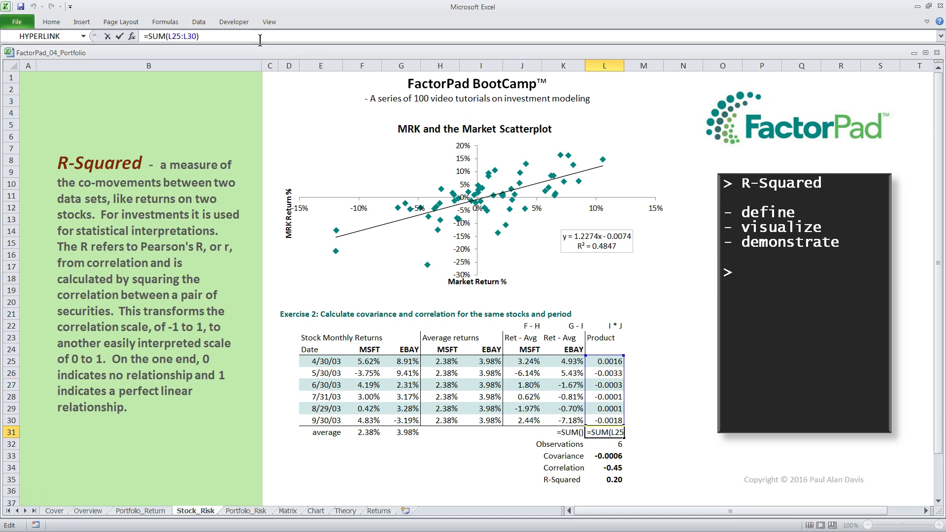
key("Return")
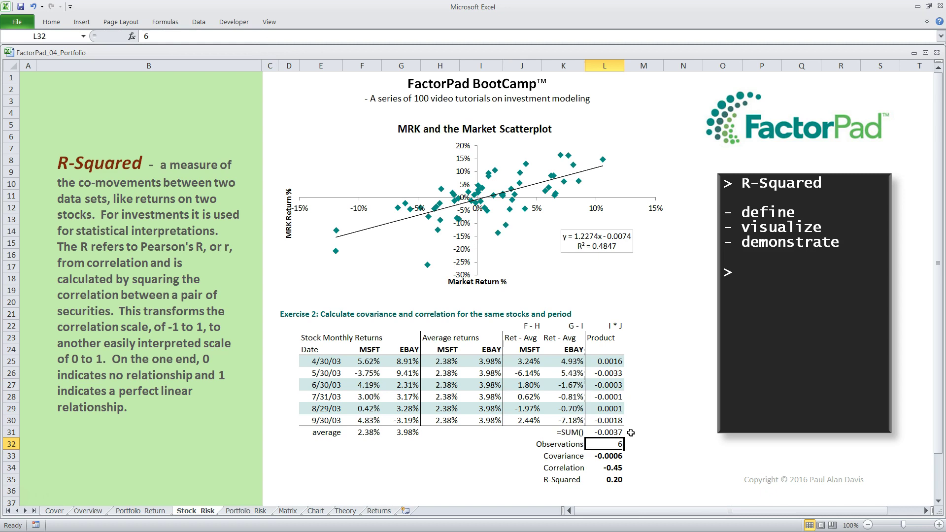
left_click(609, 455)
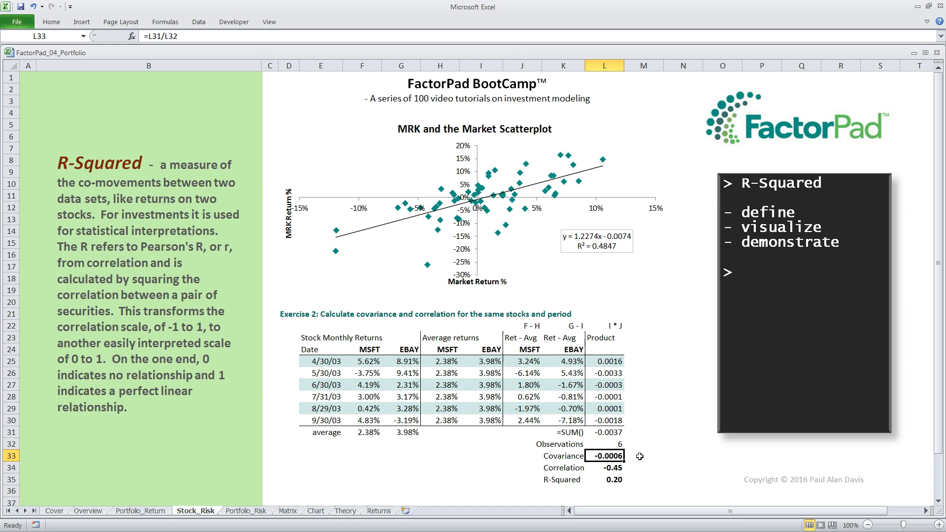
left_click(615, 469)
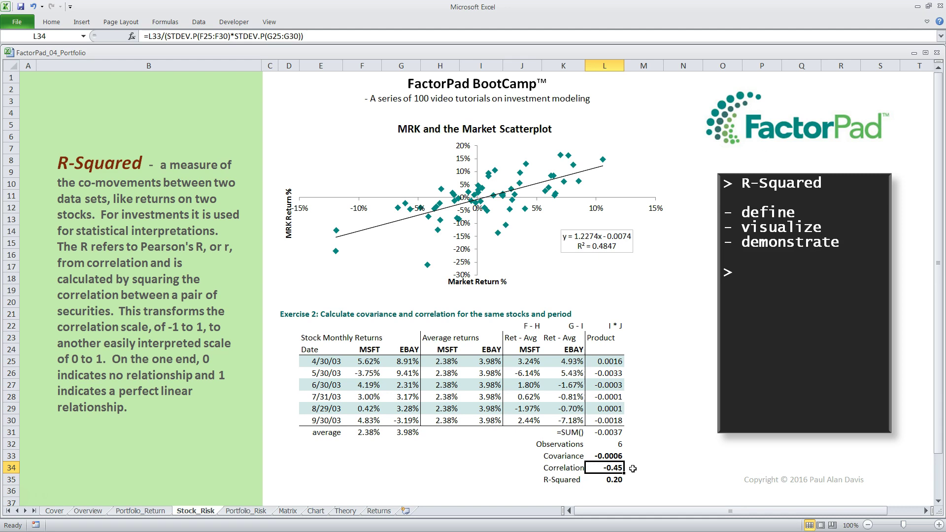
left_click(611, 480)
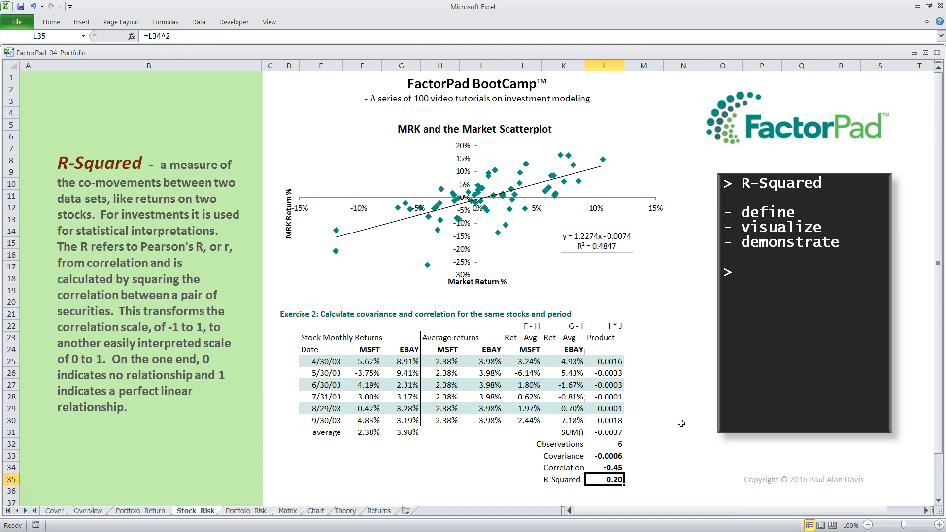
left_click(760, 275)
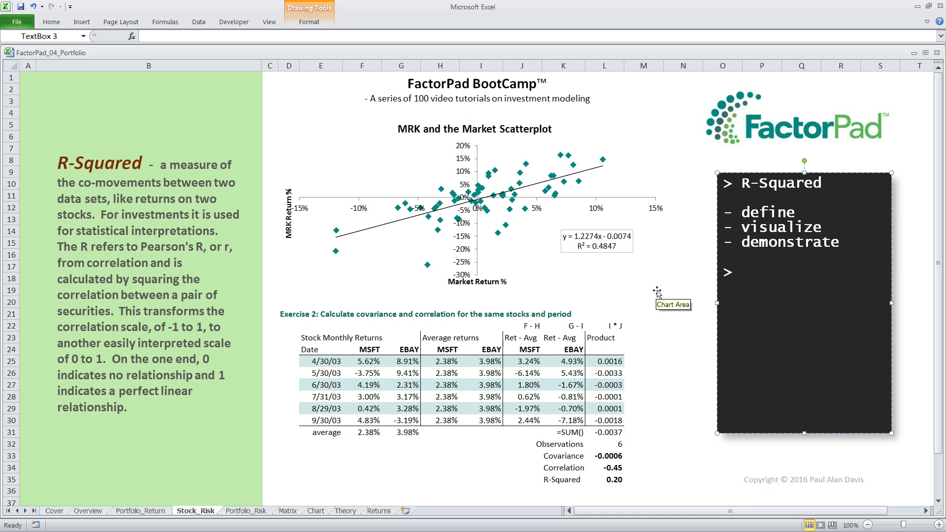
Step: Add 'FactorPad BootCamp', then '> Subscribe', a '>' line with the channel's handle, and a blank '>' prompt
type("FactorPad Boot")
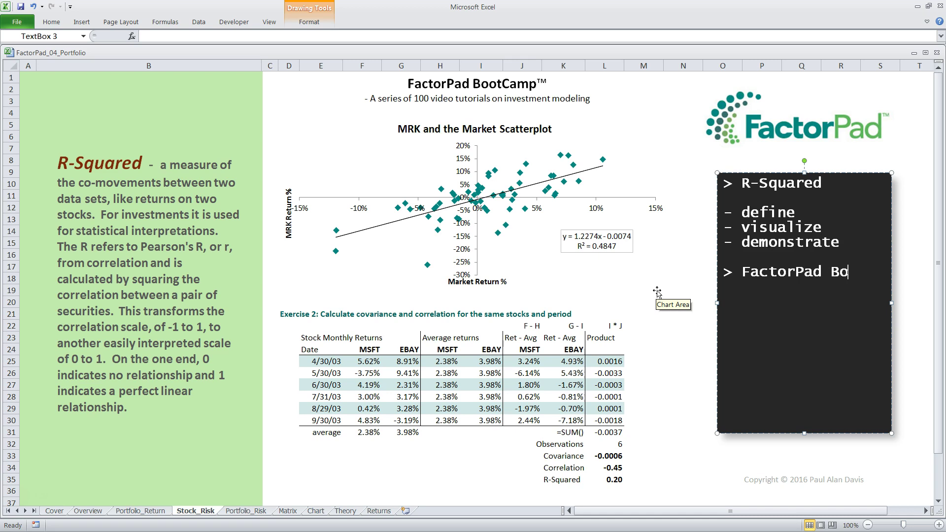
key("BackSpace")
type("otCamp")
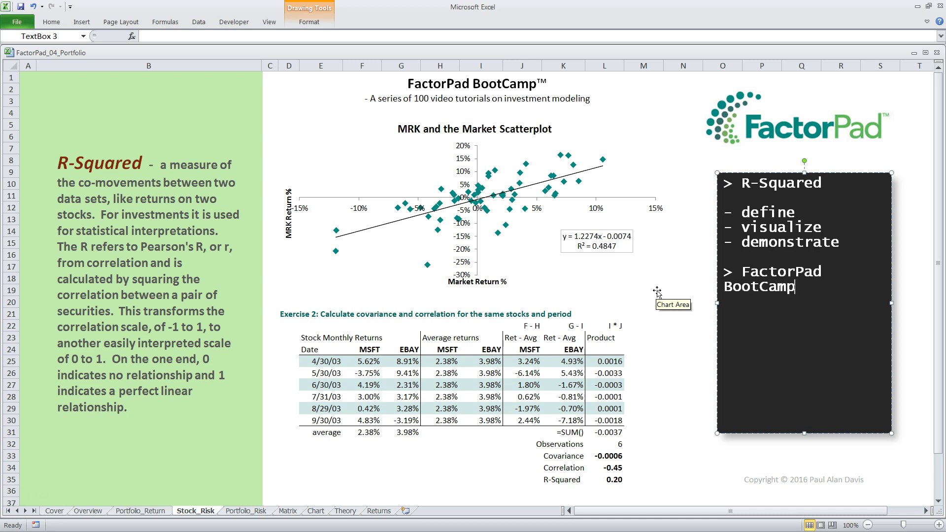
key("Return")
type("f")
key("BackSpace")
type("> Subscribe  ")
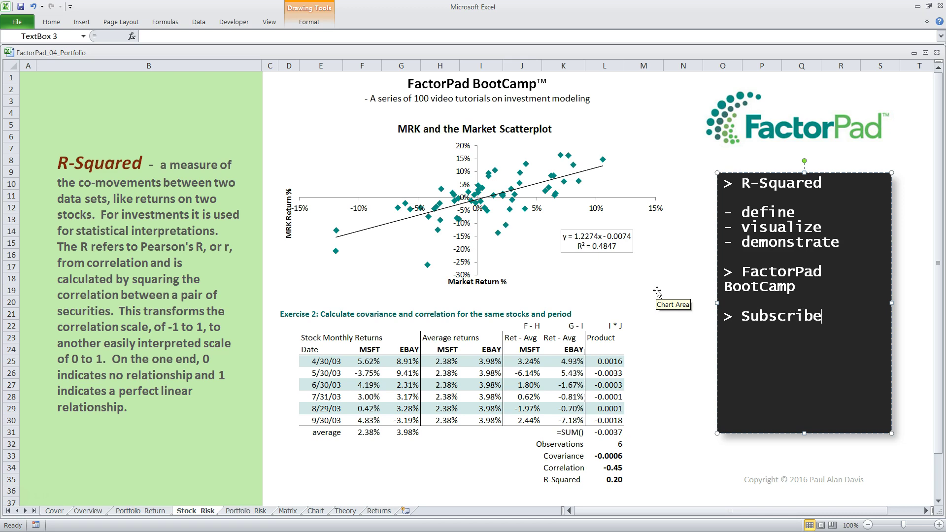
type("> @factorpad  ")
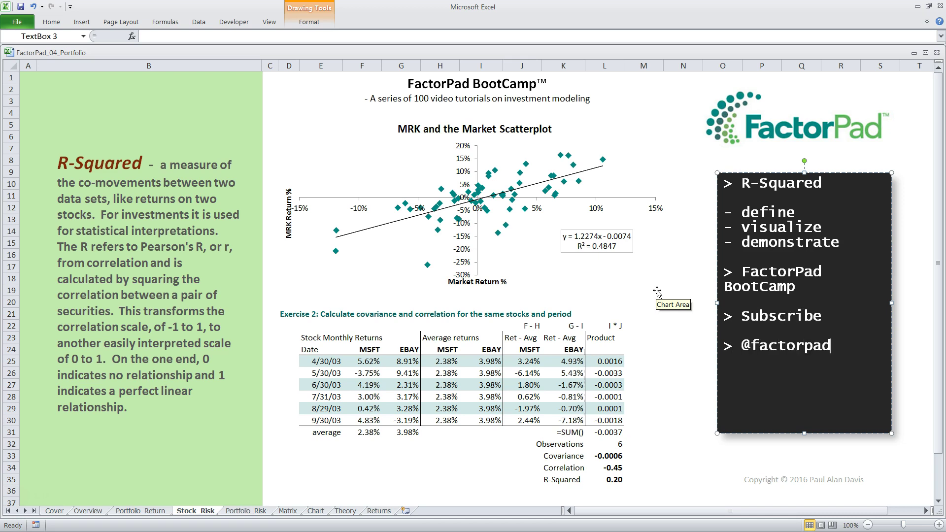
type(">")
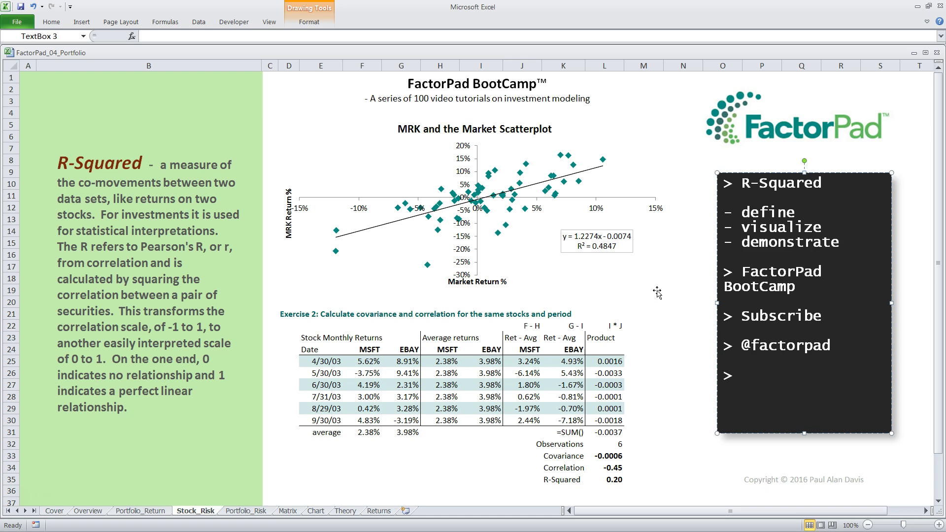